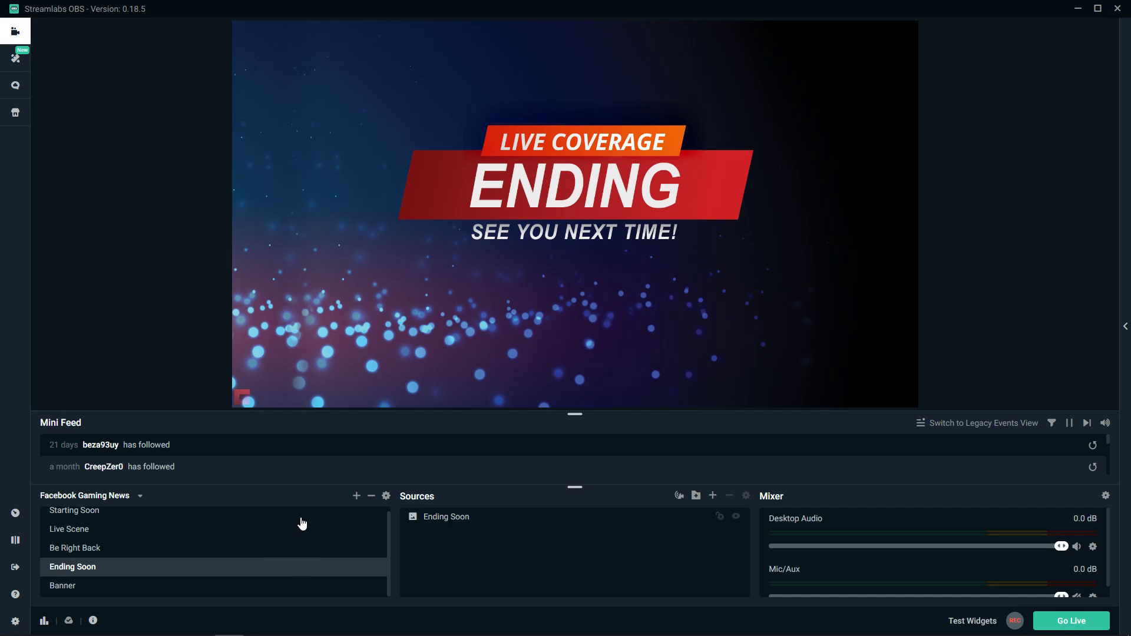
# Add a new Media Source with the default name to the Ending Soon scene
pyautogui.scroll(1, 156, 545)
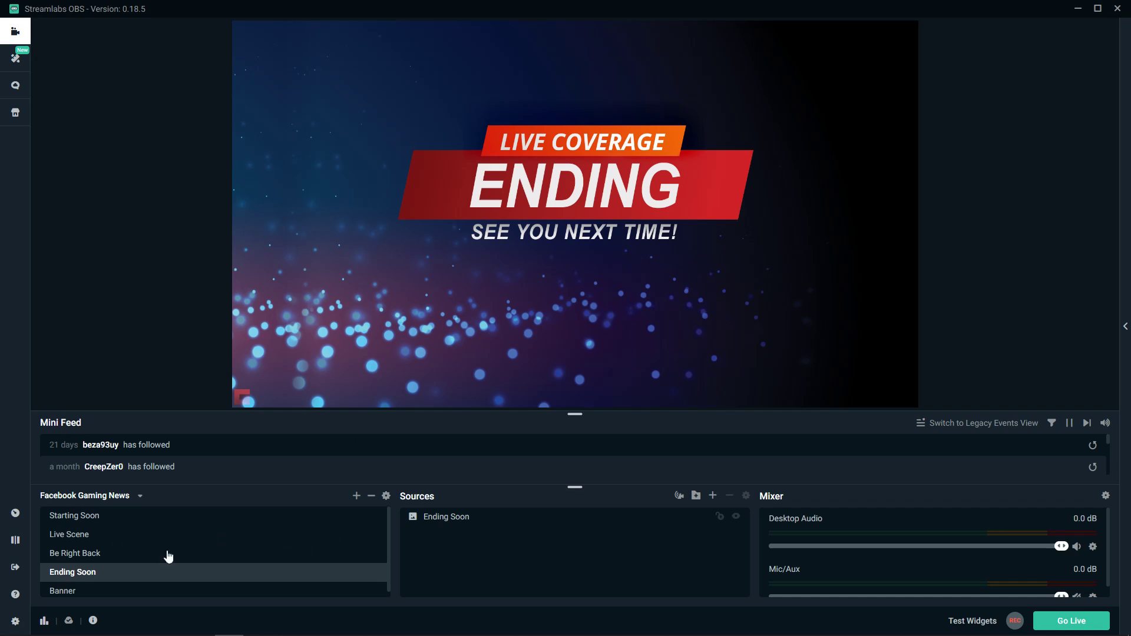
pyautogui.click(134, 516)
pyautogui.click(122, 555)
pyautogui.click(122, 573)
pyautogui.click(713, 499)
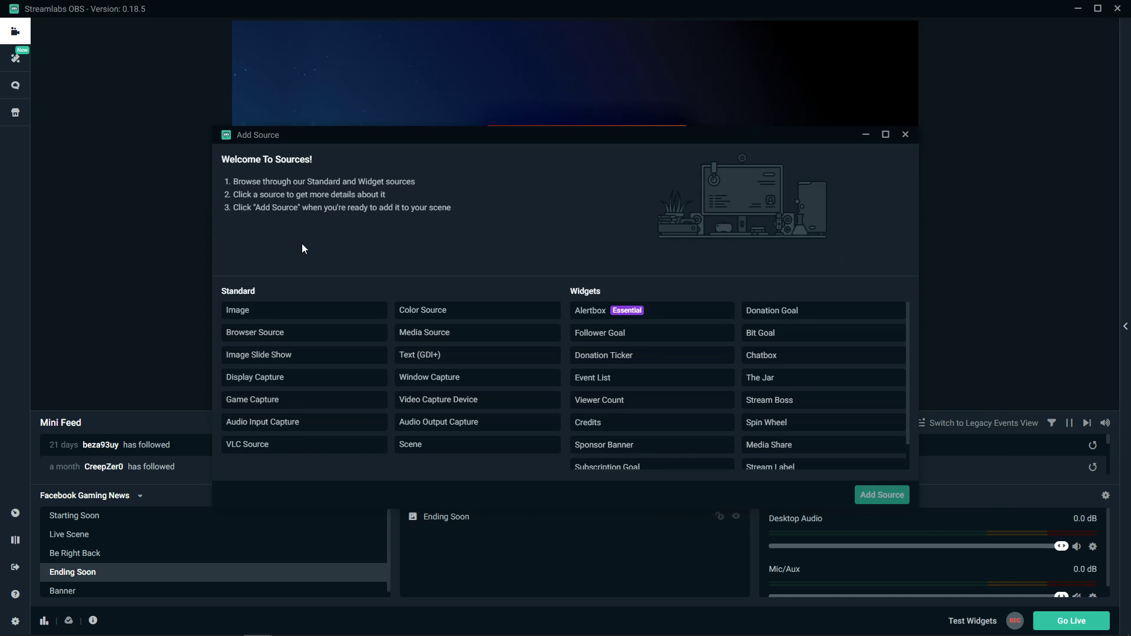
pyautogui.click(420, 339)
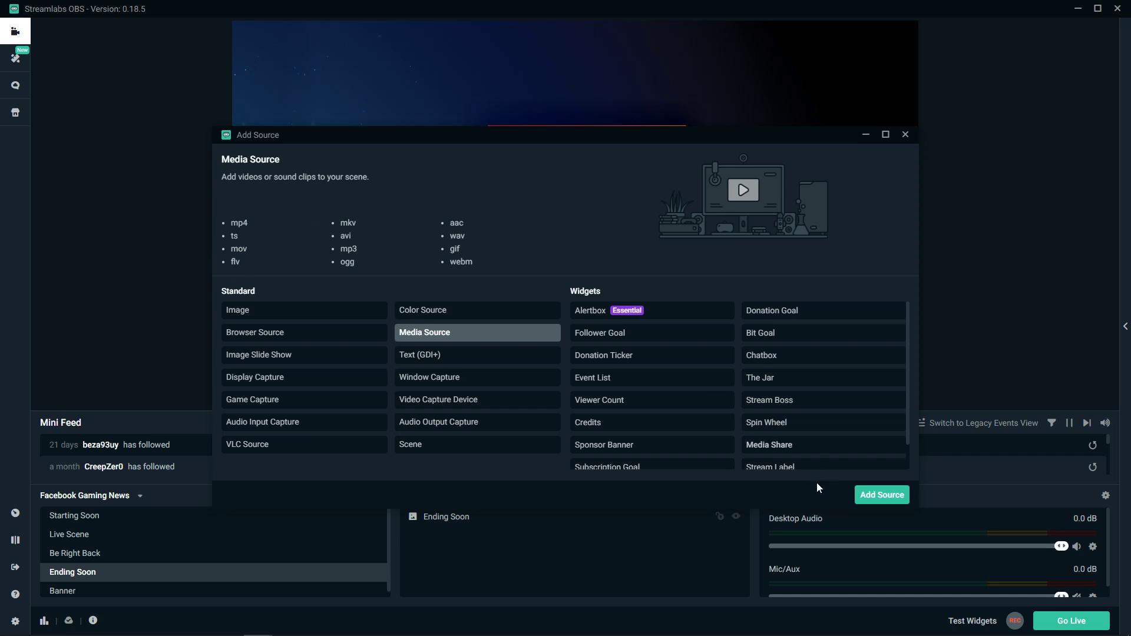
pyautogui.click(865, 495)
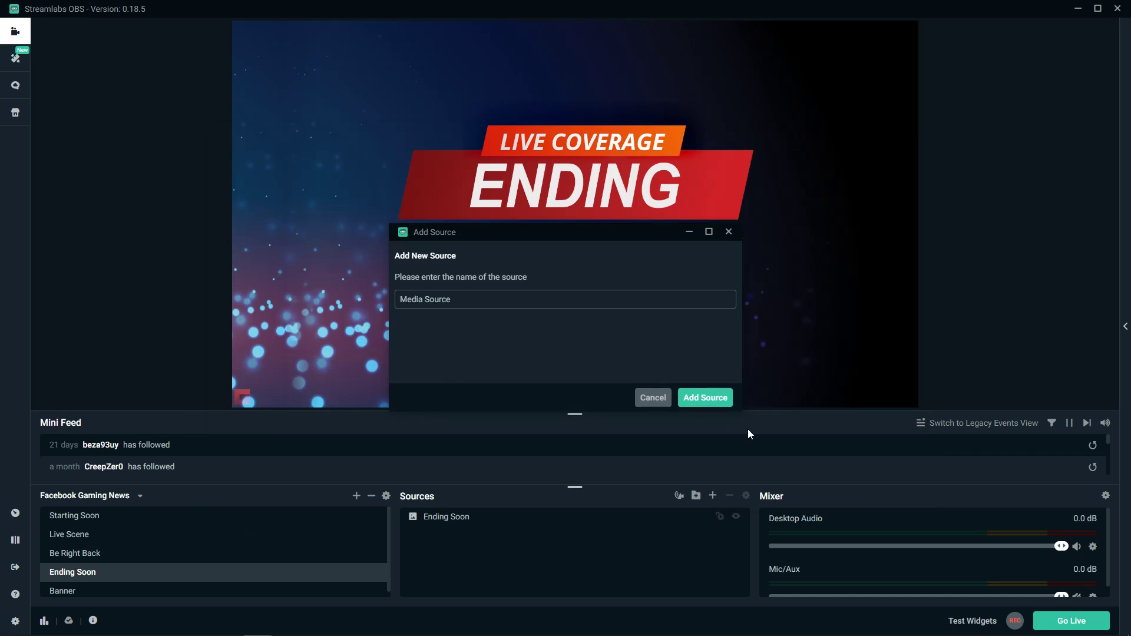
pyautogui.click(690, 398)
# Load the desktop file Pace - Lahar [Vlog No Copyright Music].mp3 as the Media Source's local file and confirm the settings
pyautogui.moveTo(537, 96); pyautogui.dragTo(835, 123)
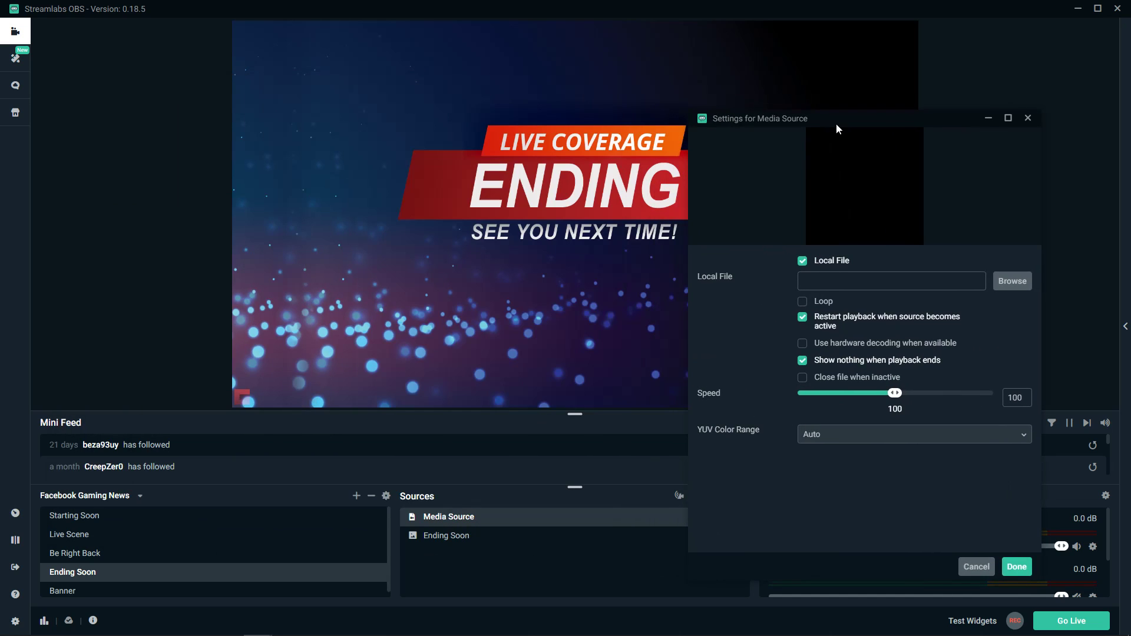
pyautogui.click(1018, 291)
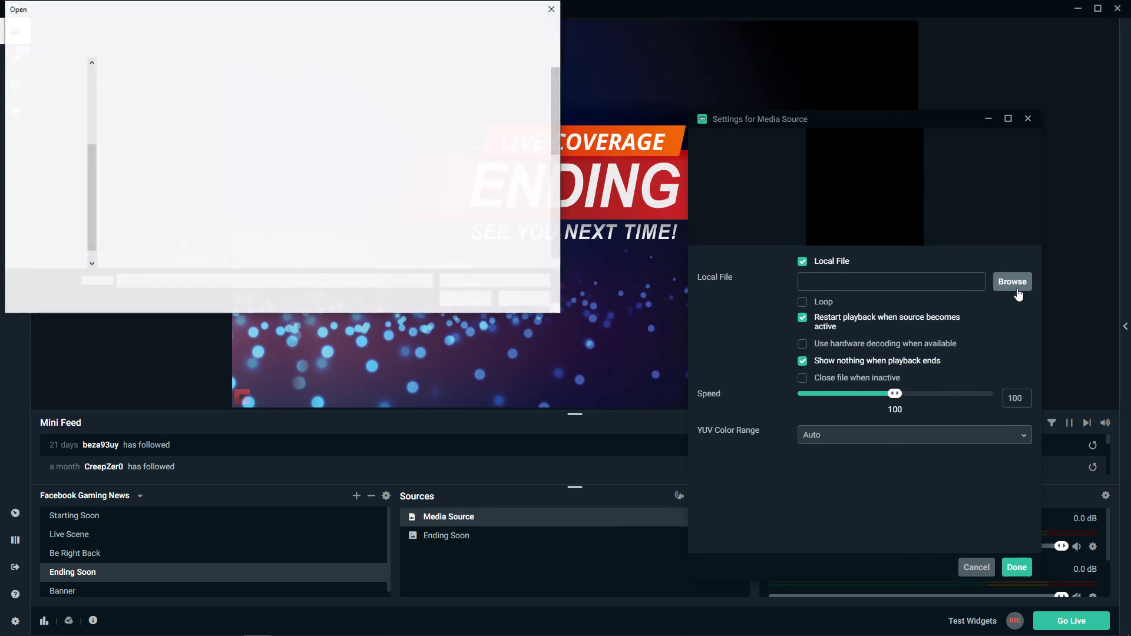
pyautogui.moveTo(169, 13); pyautogui.dragTo(0, 141)
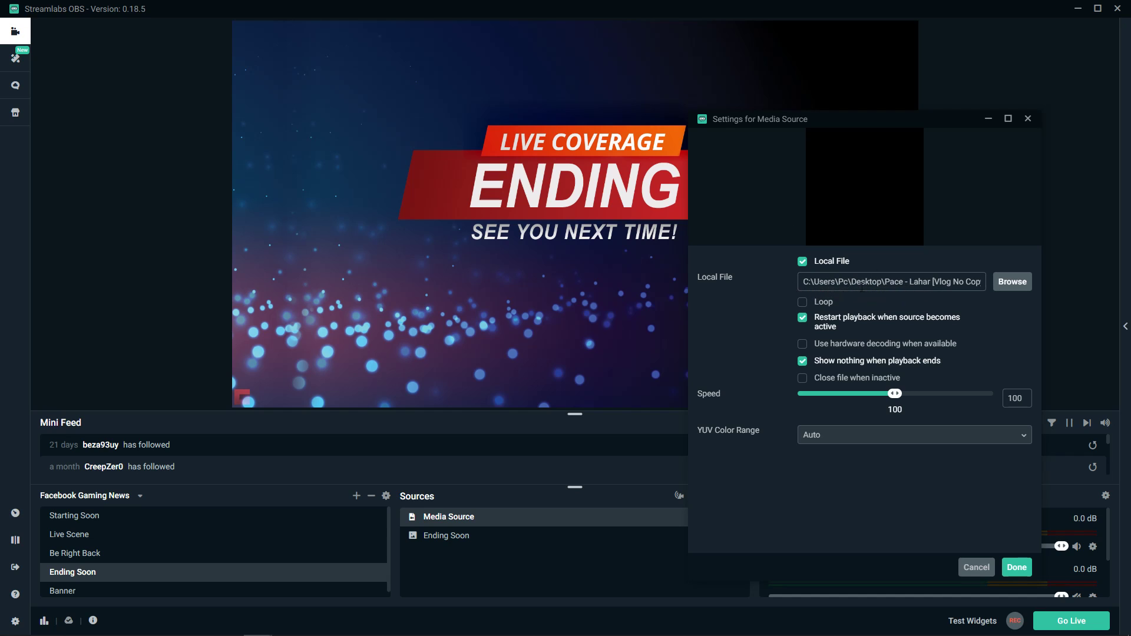
pyautogui.click(1017, 567)
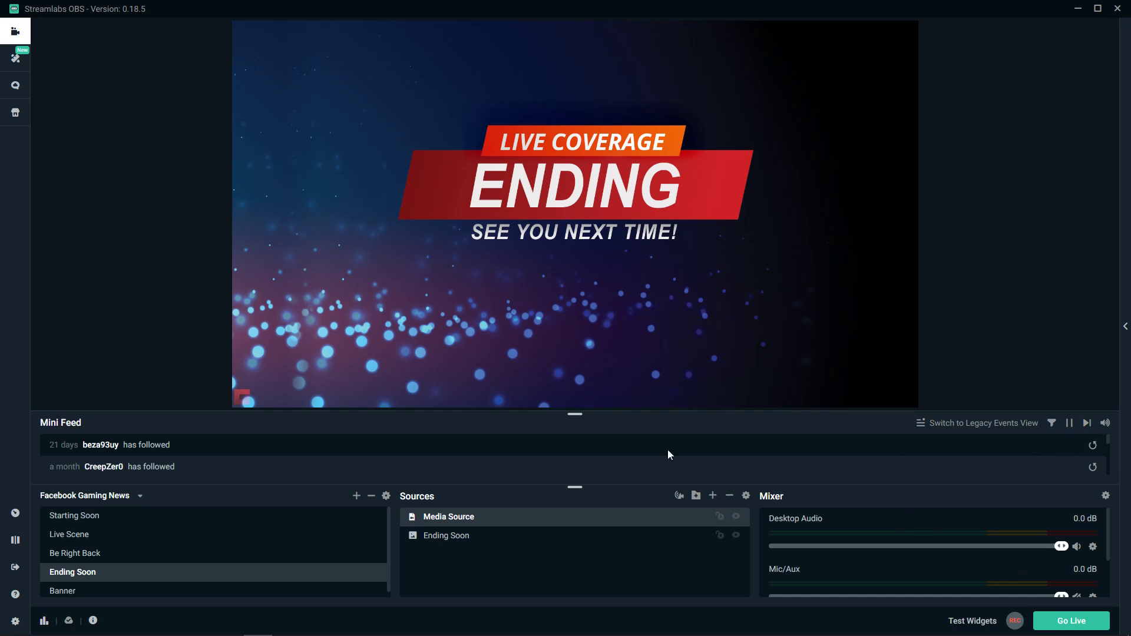
# Enlarge the Mini Feed area and turn on Loop in the properties of the Media Source
pyautogui.moveTo(574, 414); pyautogui.dragTo(576, 366)
pyautogui.moveTo(969, 627)
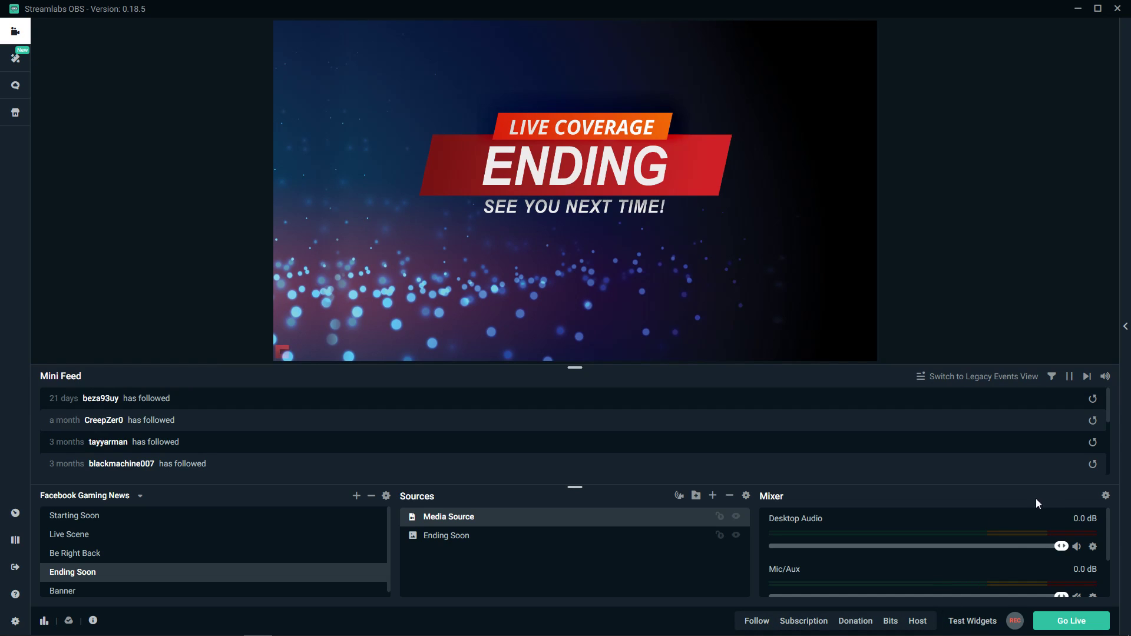
pyautogui.click(498, 537)
pyautogui.click(505, 518)
pyautogui.rightClick(589, 516)
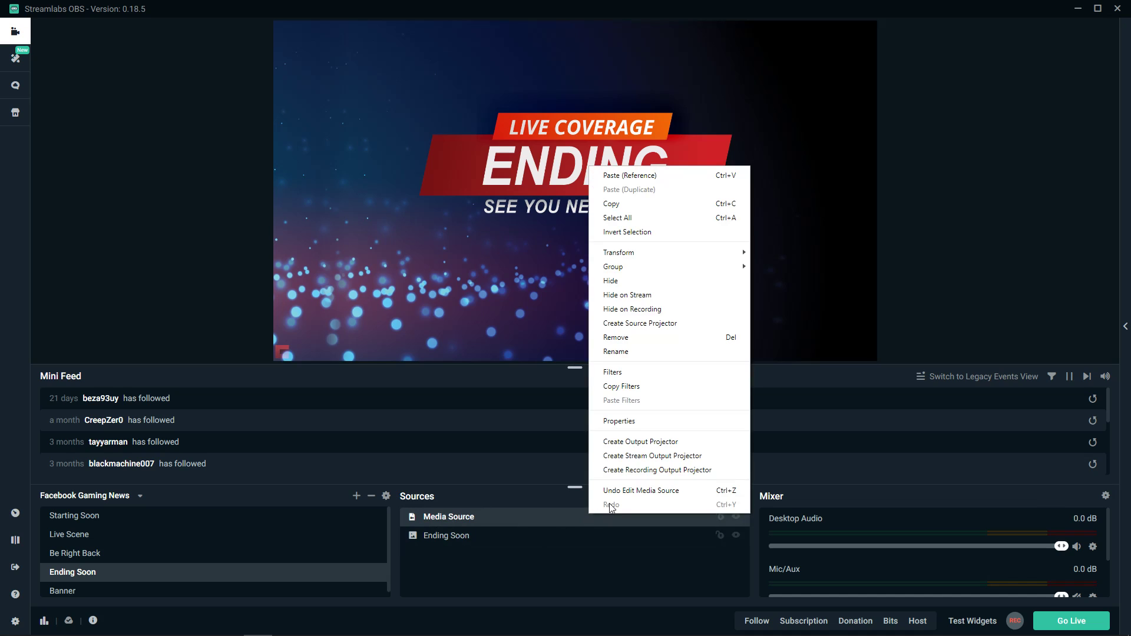
pyautogui.click(639, 422)
pyautogui.click(511, 274)
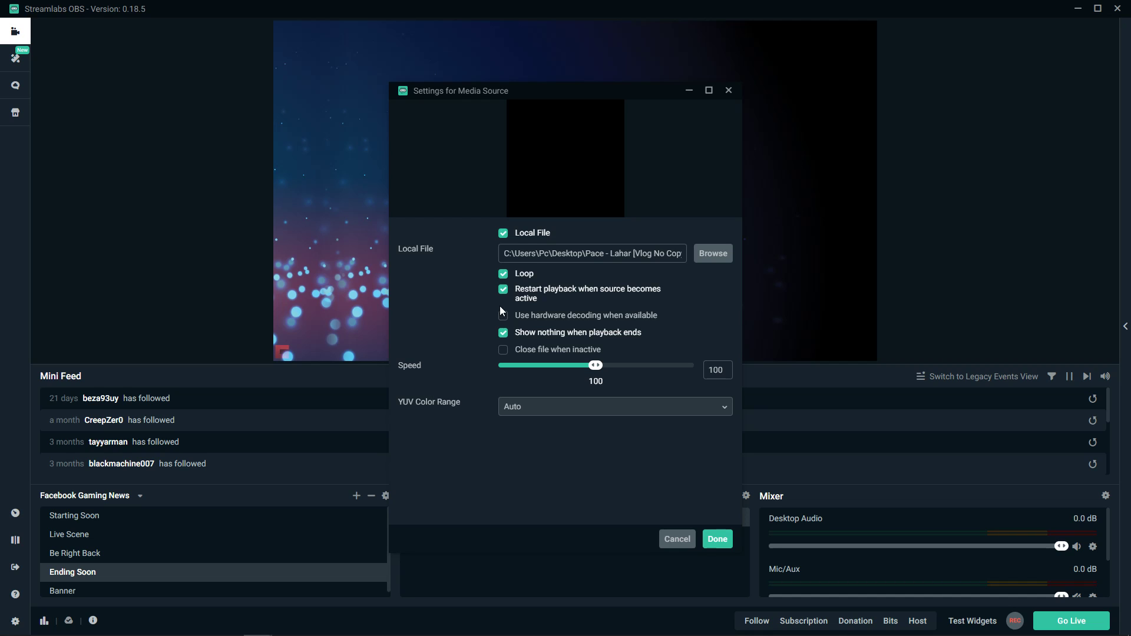
pyautogui.click(717, 539)
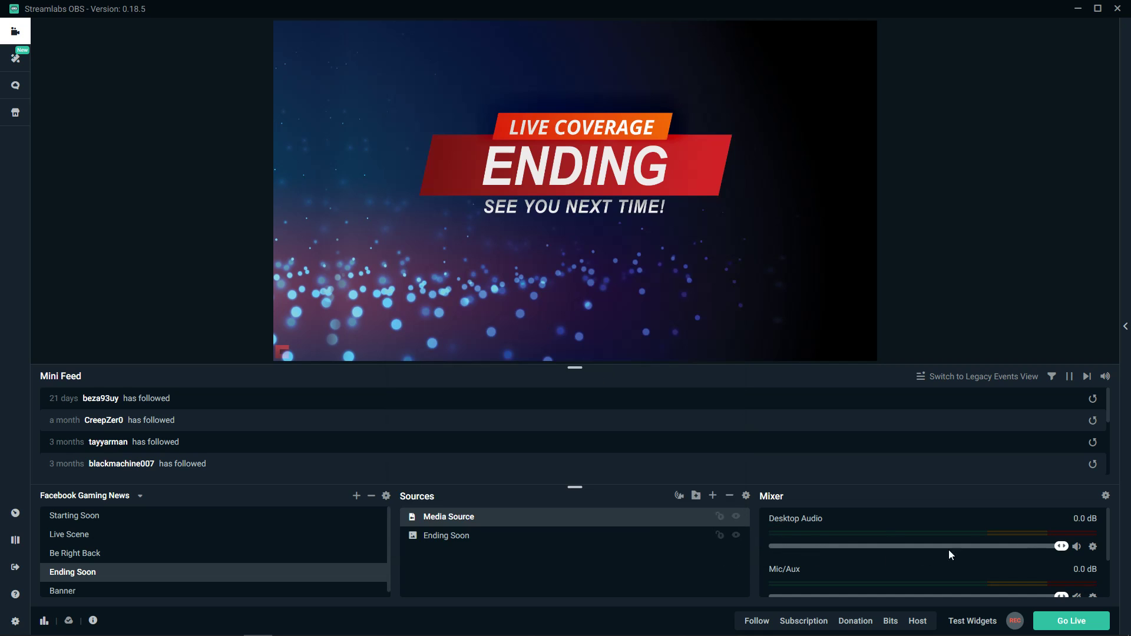
# Rename the Media Source in the Ending Soon scene to "Music in background"
pyautogui.click(1105, 496)
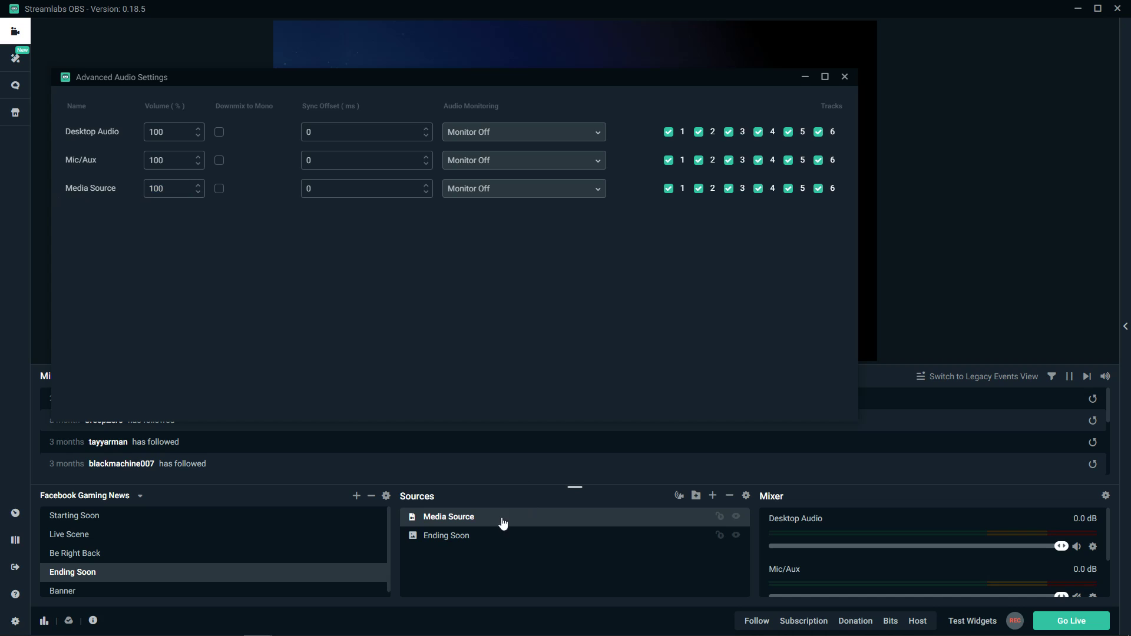
pyautogui.rightClick(462, 519)
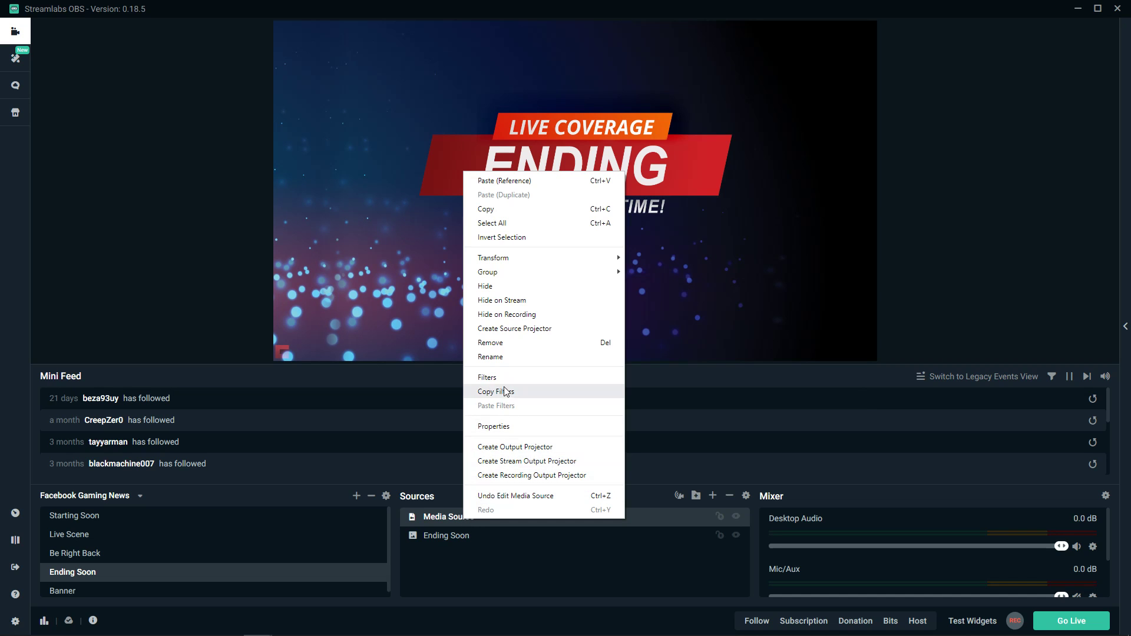
pyautogui.click(503, 356)
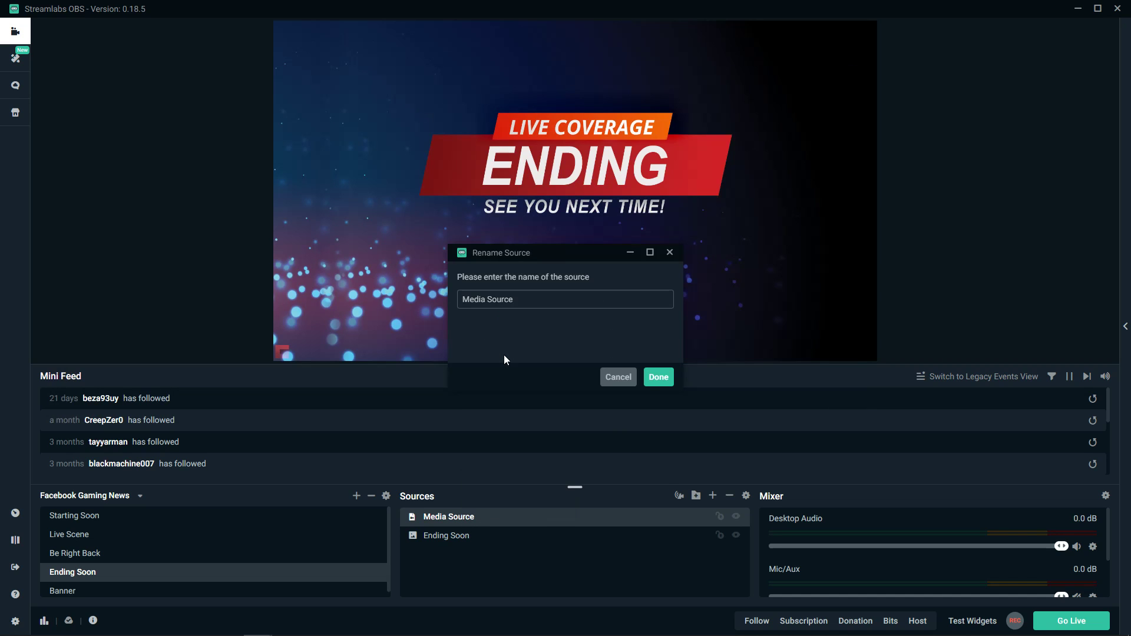
pyautogui.tripleClick(495, 301)
pyautogui.write('Music in background')
pyautogui.click(673, 383)
# Open the advanced audio settings, try Monitor and Output for Music in background, and return its monitoring to Monitor Off
pyautogui.click(1105, 496)
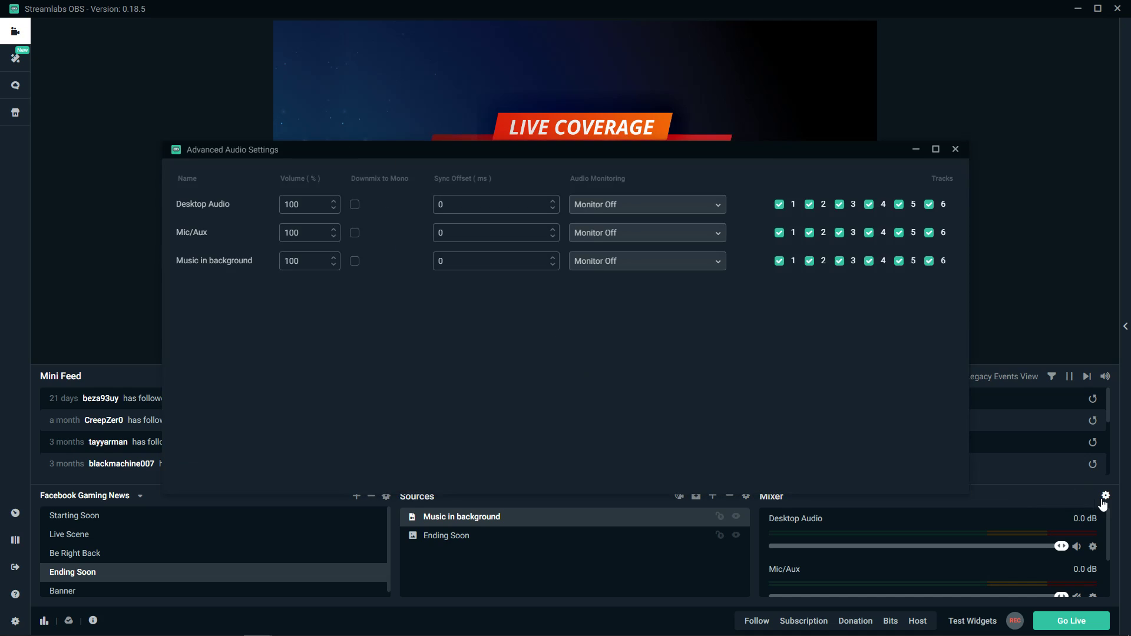
pyautogui.click(629, 267)
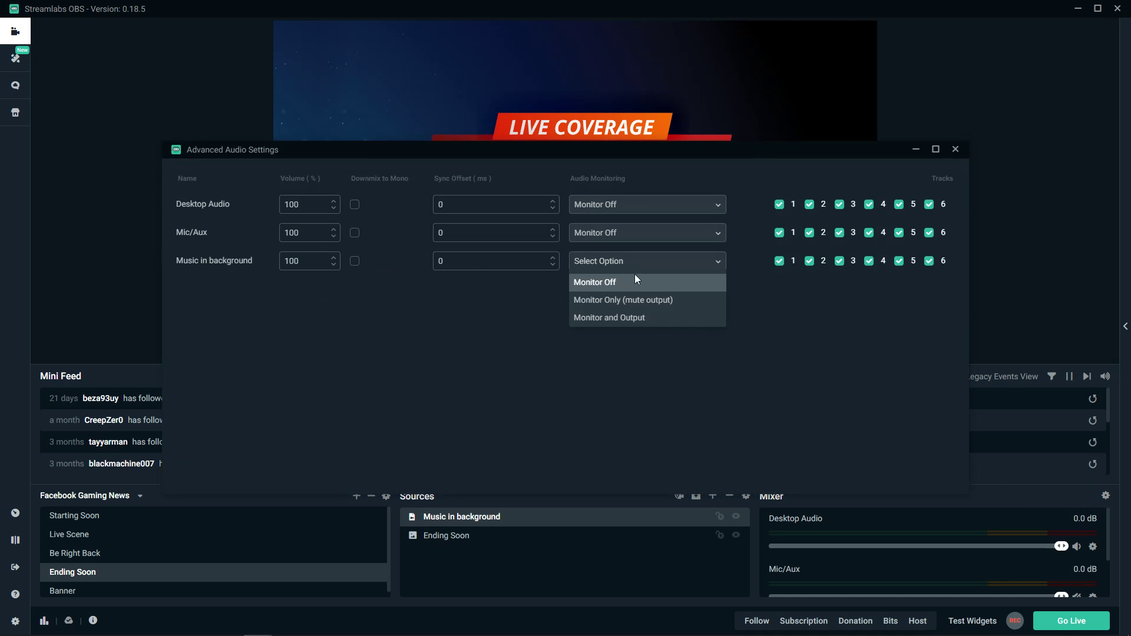
pyautogui.click(644, 317)
pyautogui.click(654, 272)
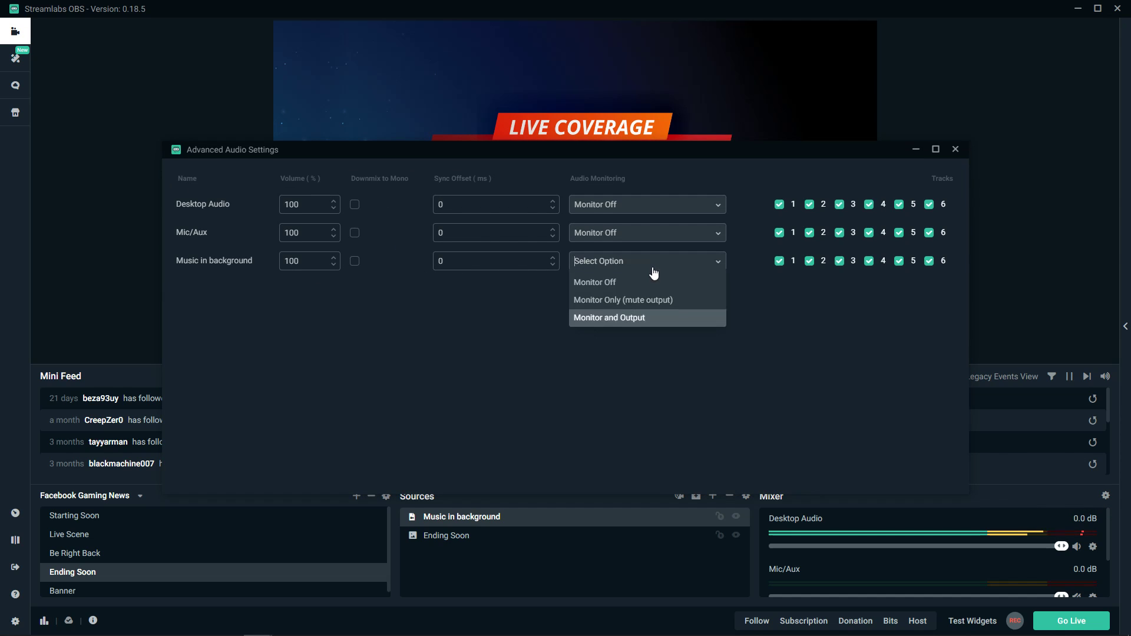
pyautogui.click(636, 282)
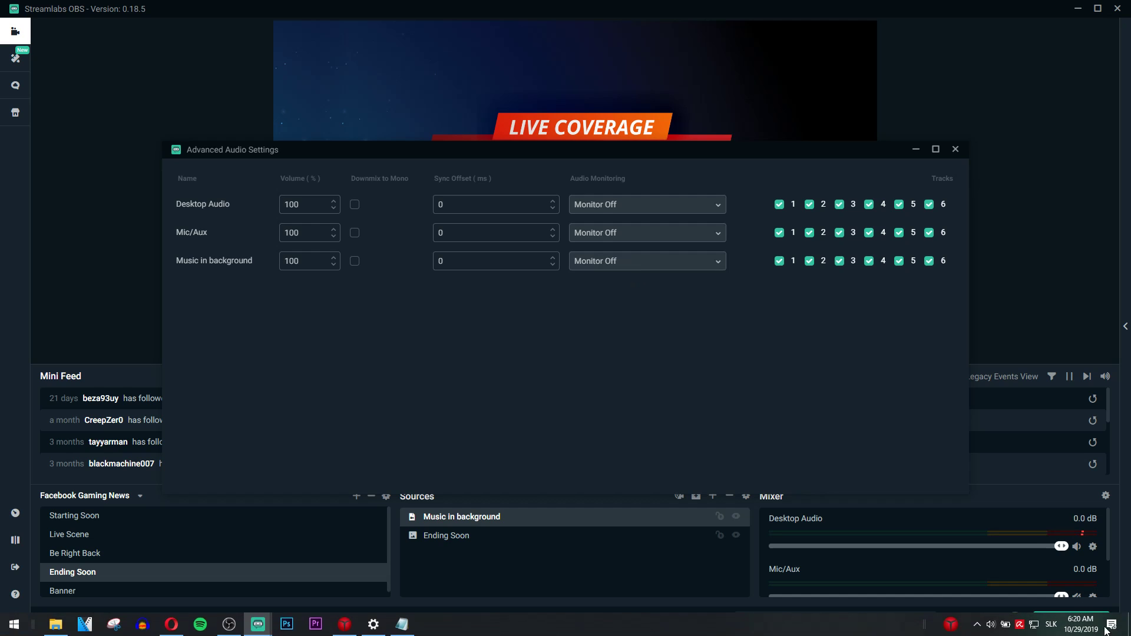
# Lower the Windows speaker volume to 17
pyautogui.click(990, 625)
pyautogui.click(987, 597)
pyautogui.moveTo(987, 596); pyautogui.dragTo(981, 596)
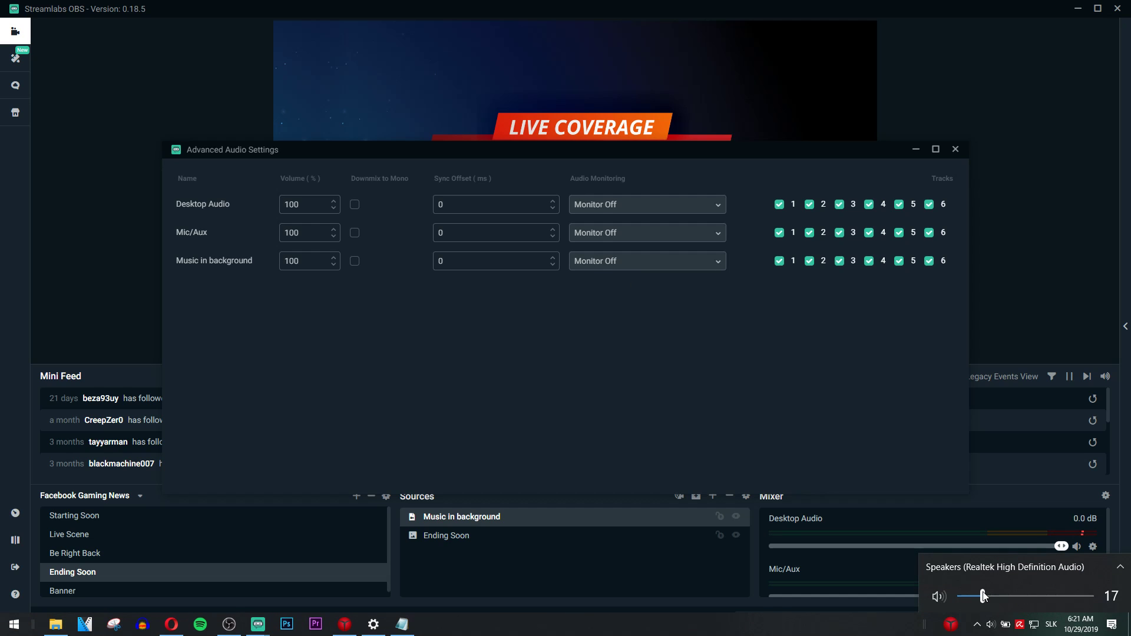
# Set Music in background to Monitor and Output with a volume of 50%, and close the advanced audio settings
pyautogui.click(636, 268)
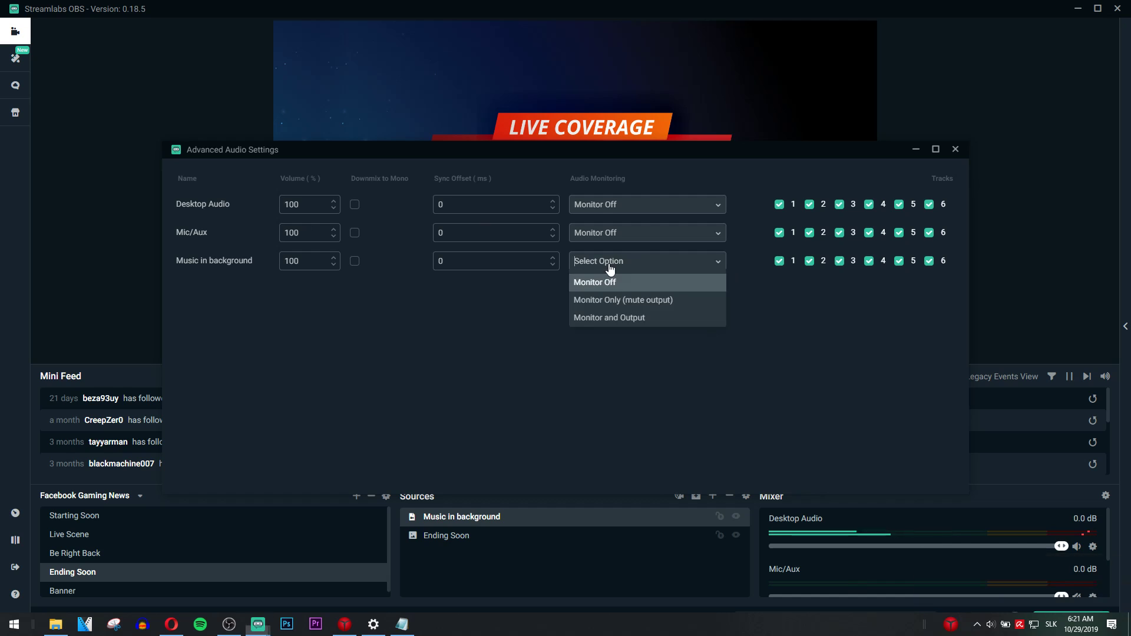
pyautogui.click(615, 316)
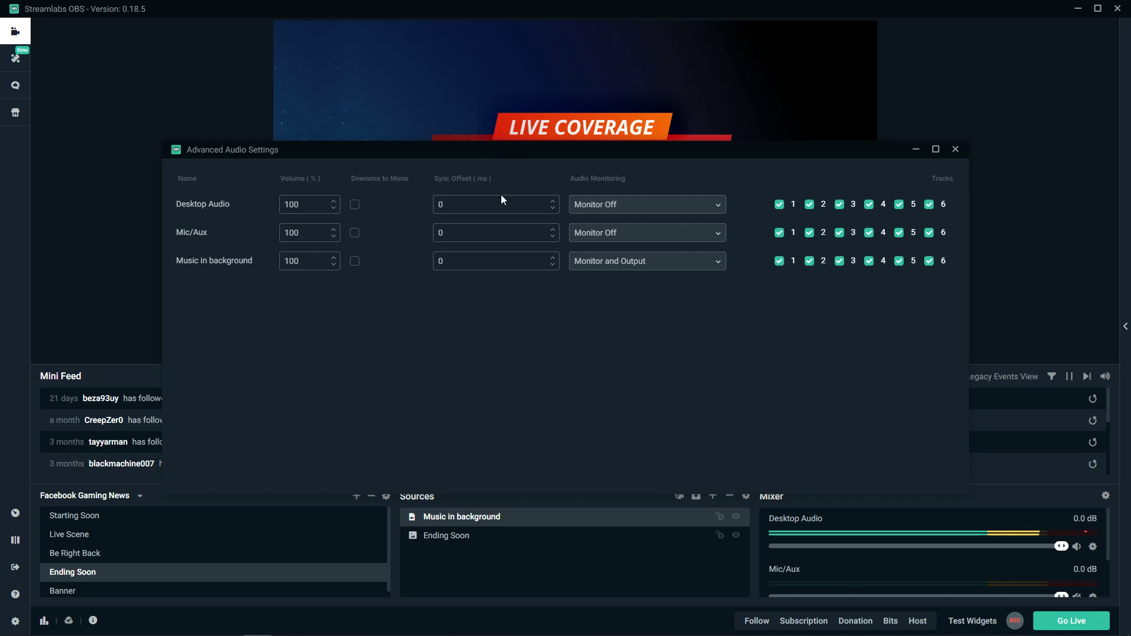
pyautogui.moveTo(460, 153); pyautogui.dragTo(477, 212)
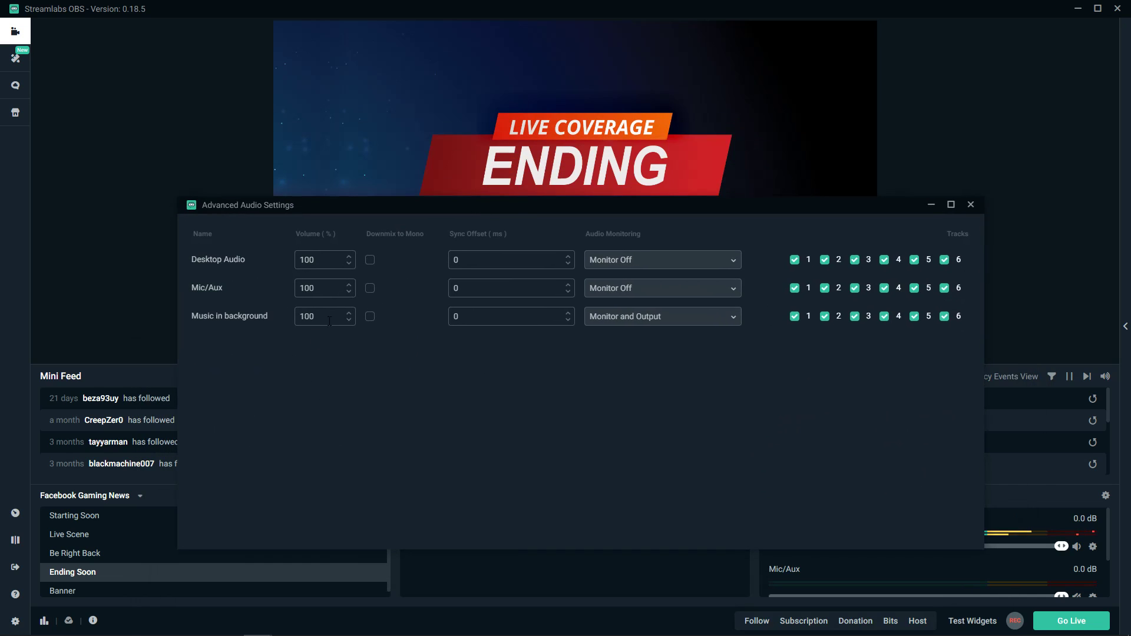
pyautogui.moveTo(325, 321); pyautogui.dragTo(218, 298)
pyautogui.write('50')
pyautogui.moveTo(496, 205); pyautogui.dragTo(429, 186)
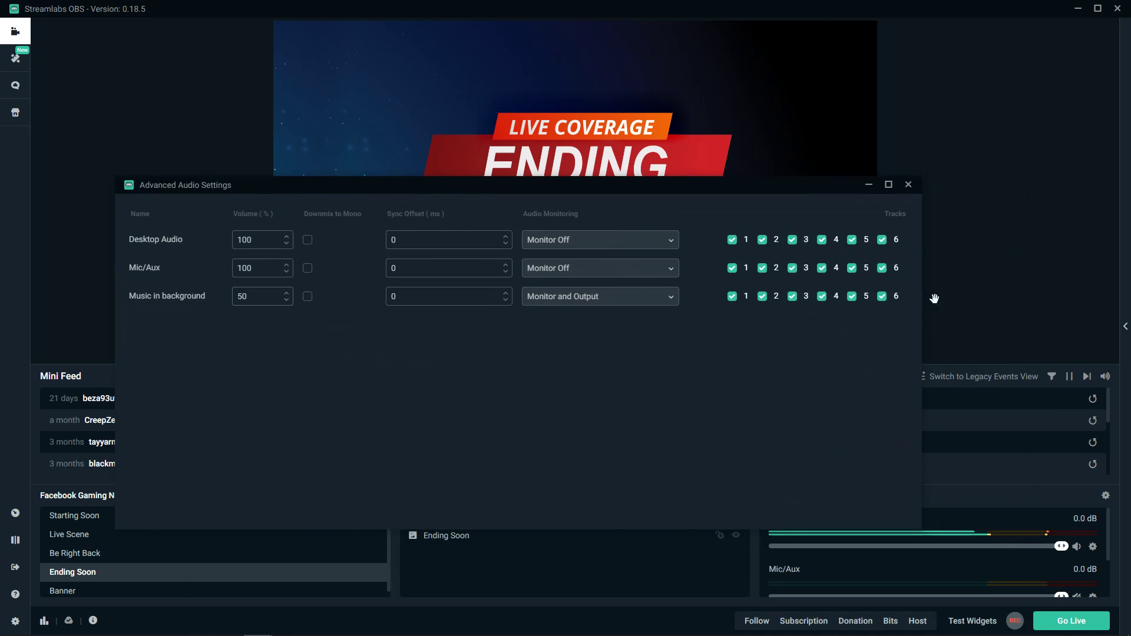
pyautogui.click(555, 302)
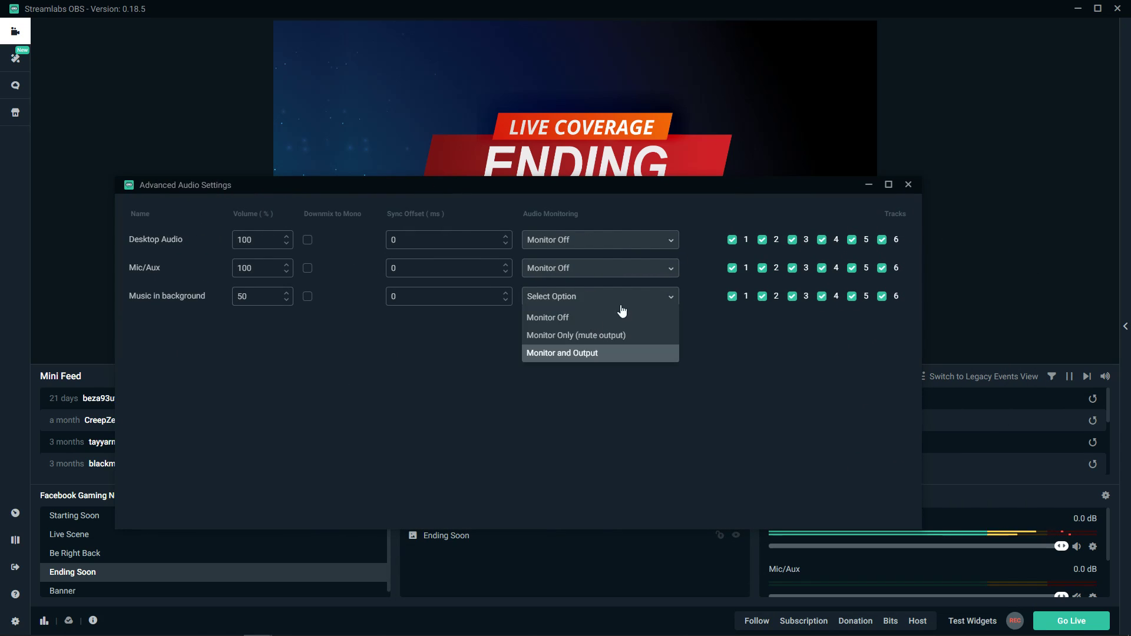
pyautogui.click(908, 184)
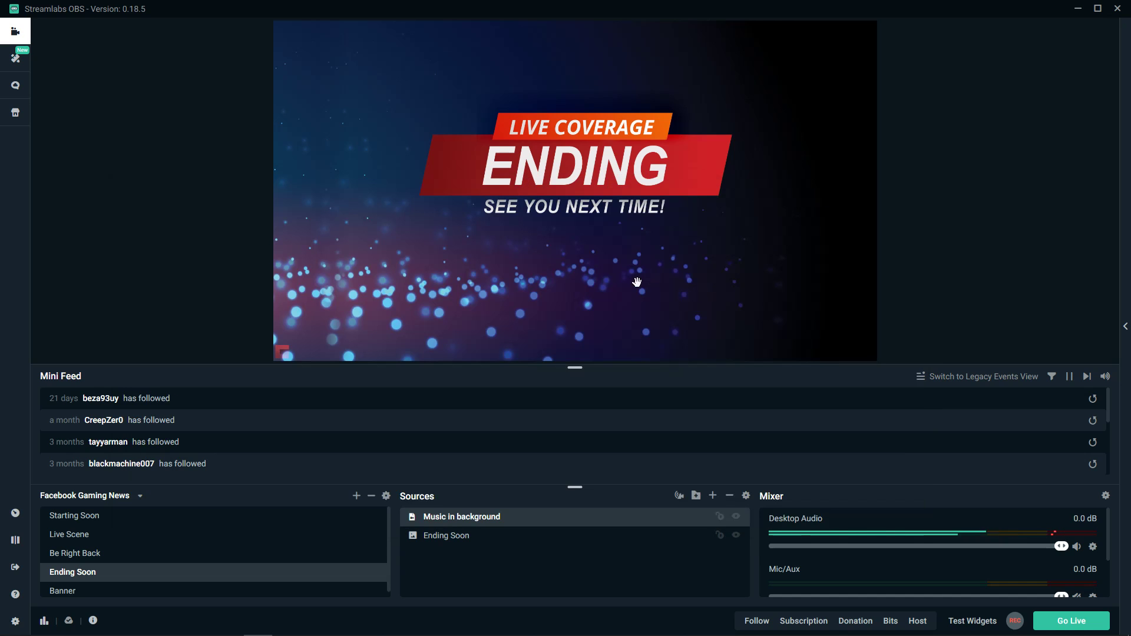
# Test the music by switching to Starting Soon and back to Ending Soon, and lower Desktop Audio to -1.8 dB
pyautogui.click(96, 518)
pyautogui.click(107, 572)
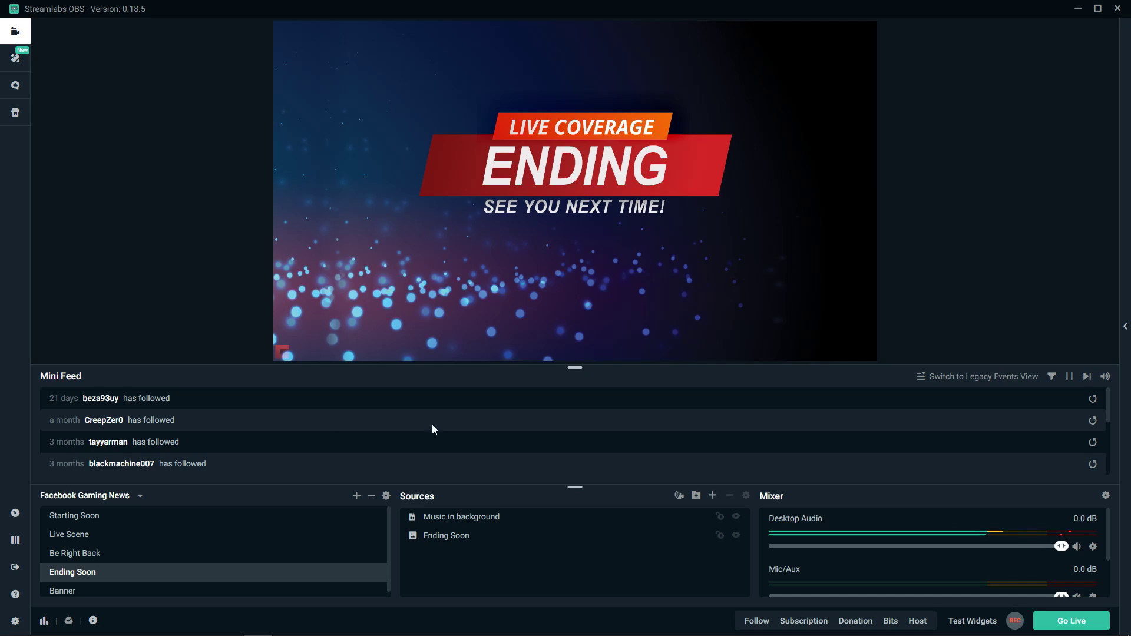
pyautogui.moveTo(1067, 547); pyautogui.dragTo(1054, 548)
# Review the local file path and playback options in the properties of the Music in background source
pyautogui.click(569, 534)
pyautogui.click(547, 519)
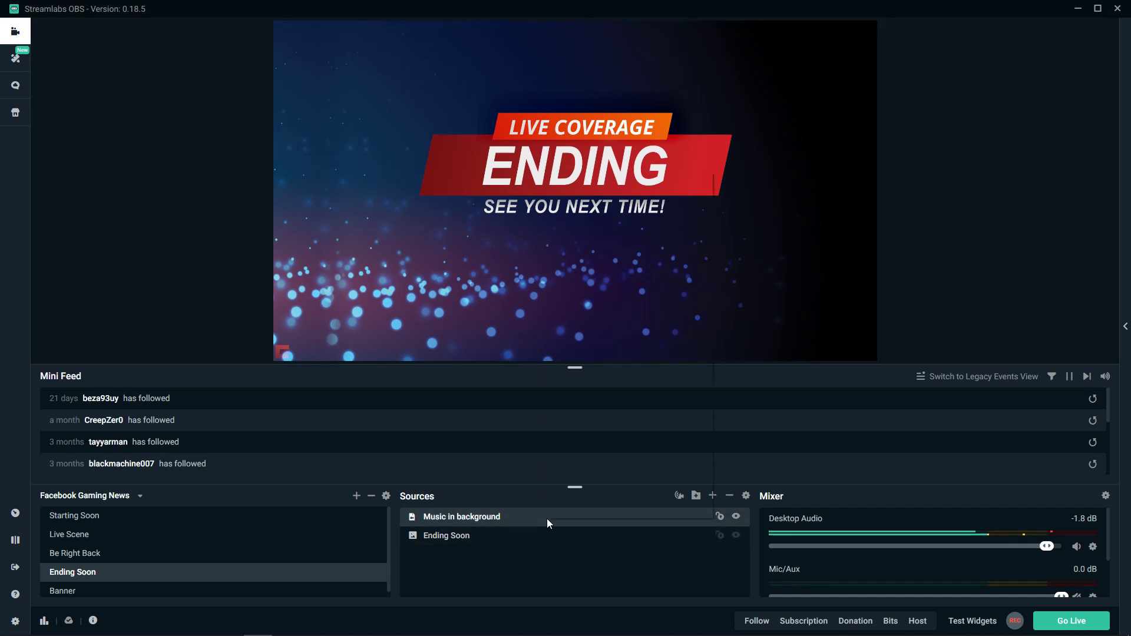
pyautogui.rightClick(546, 518)
pyautogui.click(603, 425)
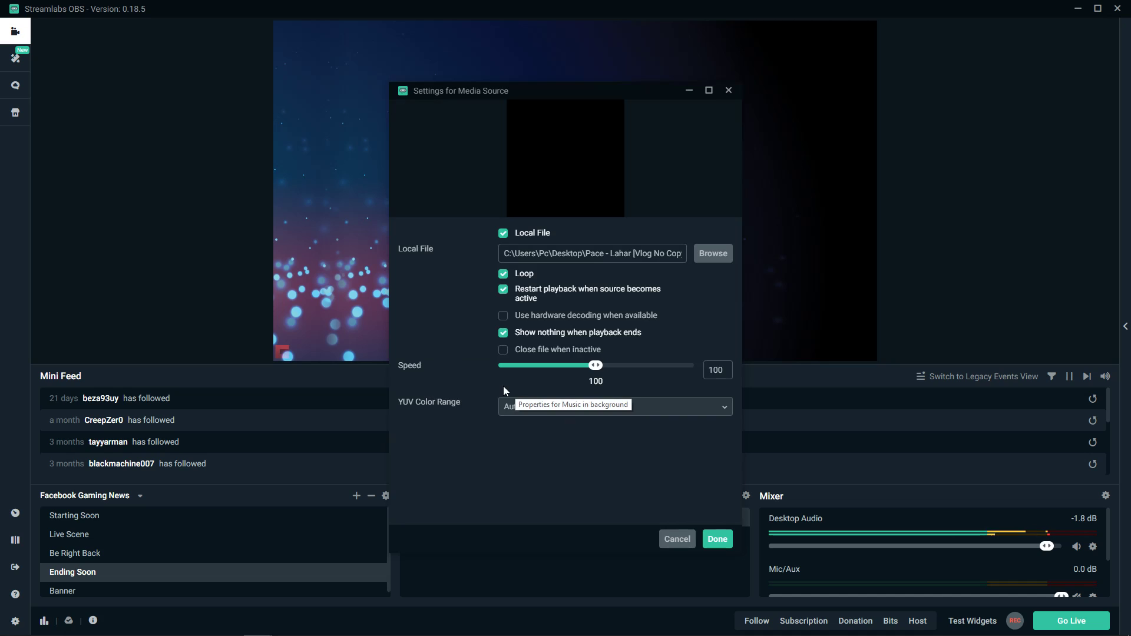
pyautogui.moveTo(511, 254); pyautogui.dragTo(695, 265)
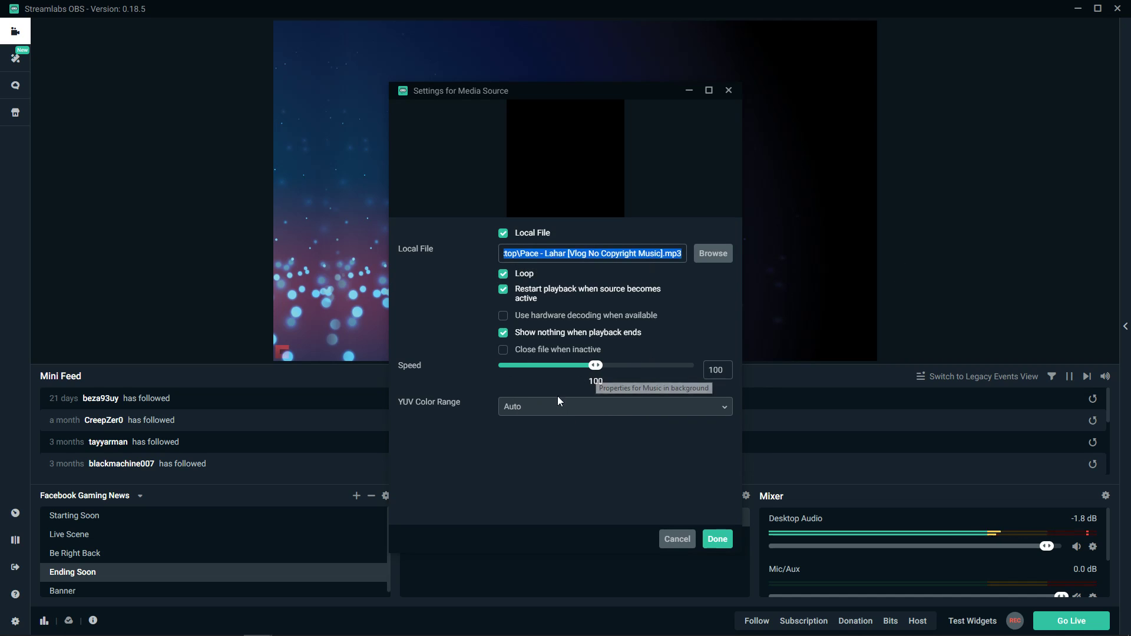
pyautogui.click(543, 417)
pyautogui.click(719, 540)
# Check the scene-specific music by switching through Starting Soon and Be Right Back and returning to Ending Soon
pyautogui.click(533, 534)
pyautogui.click(530, 518)
pyautogui.click(118, 517)
pyautogui.click(91, 553)
pyautogui.click(95, 573)
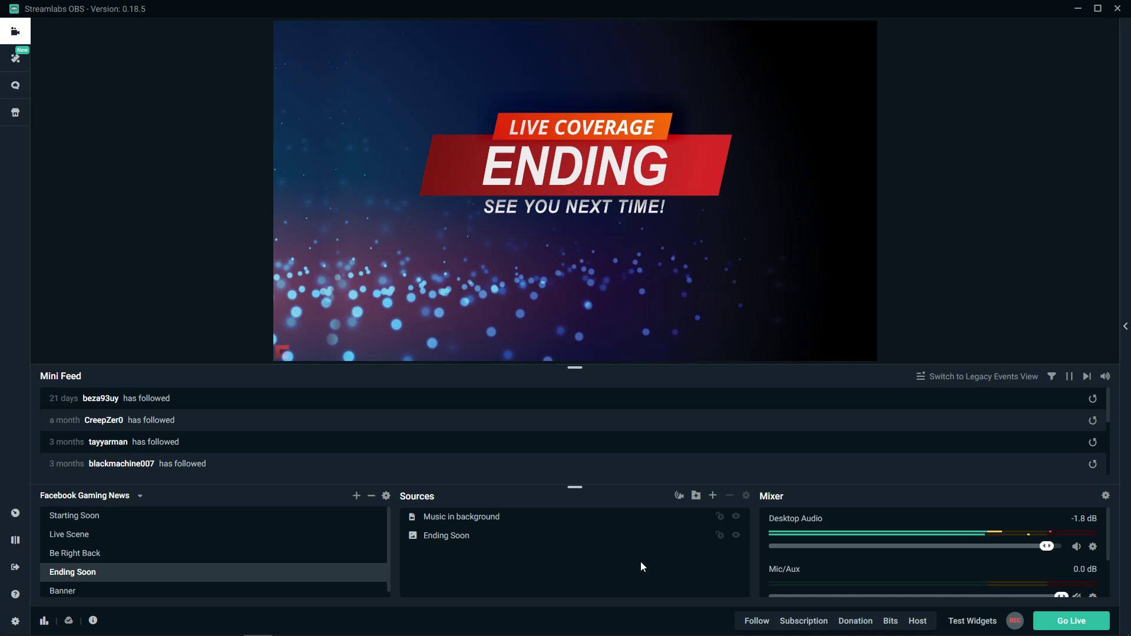